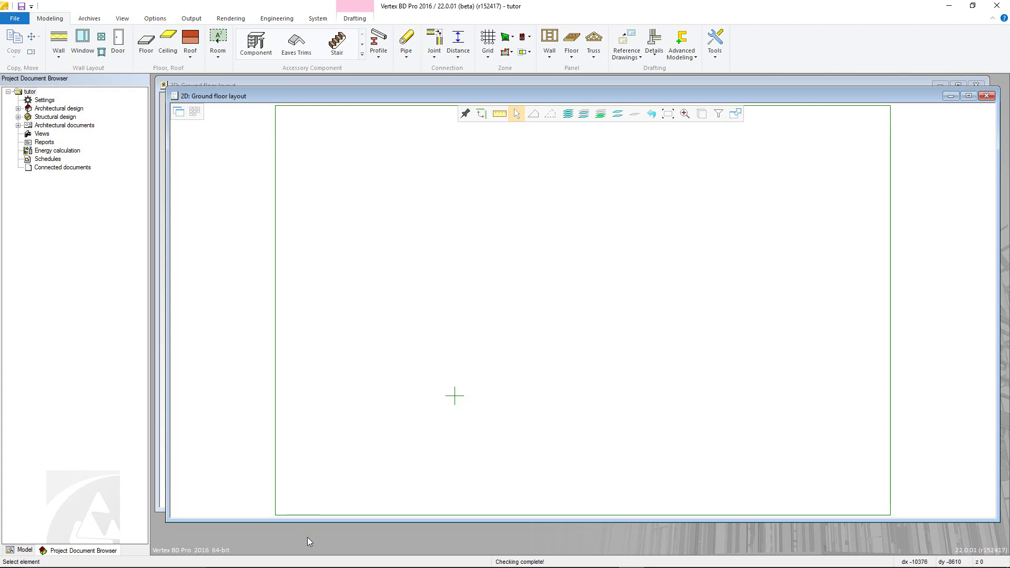
# Open tutor1.dwg from the shared picts folder as a drawing in Vertex BD, using the Default DWG conversion setup.
pyautogui.click(275, 563)
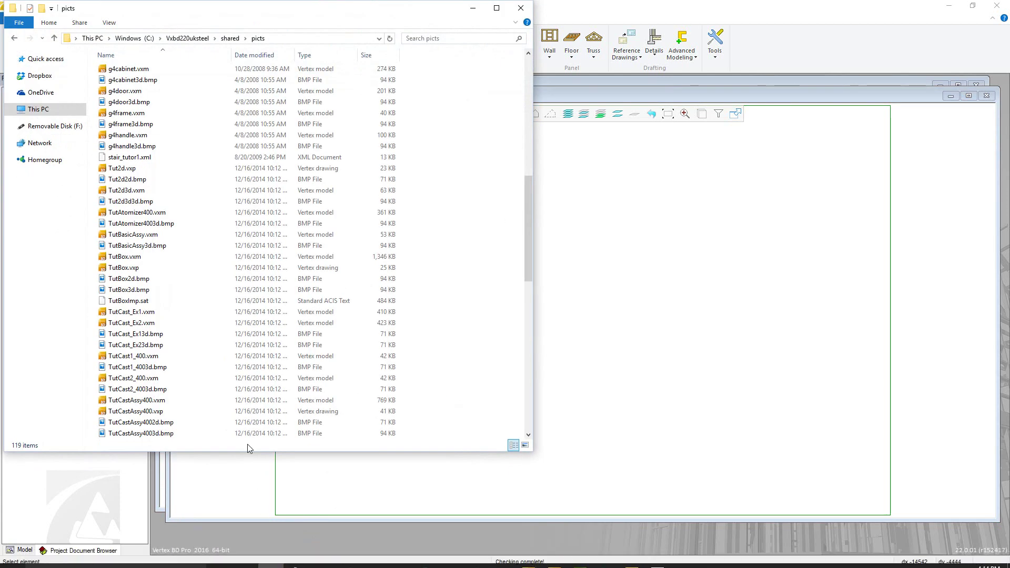
pyautogui.scroll(-9, 185, 379)
pyautogui.click(136, 356)
pyautogui.moveTo(137, 360); pyautogui.dragTo(619, 349)
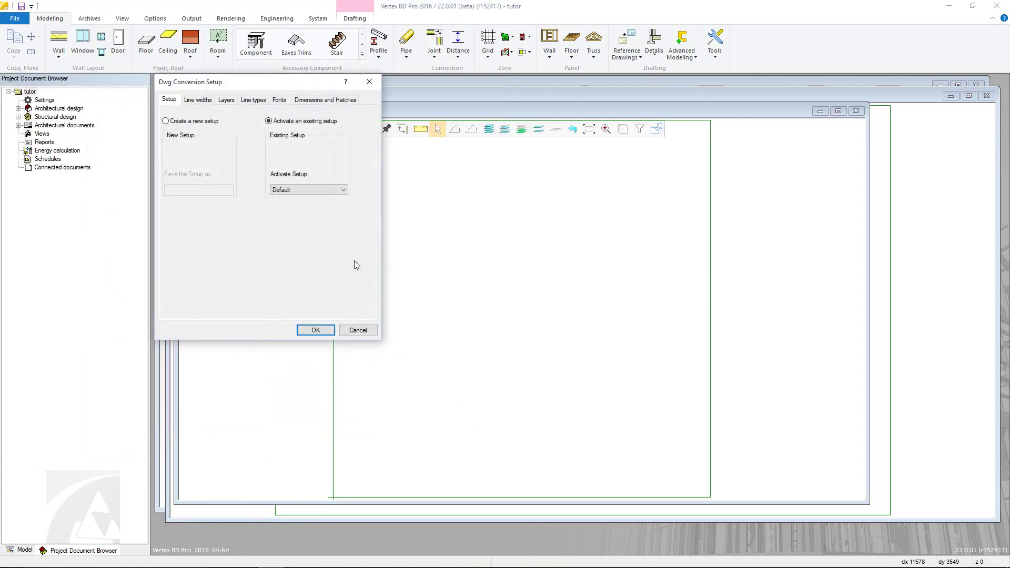
pyautogui.click(316, 330)
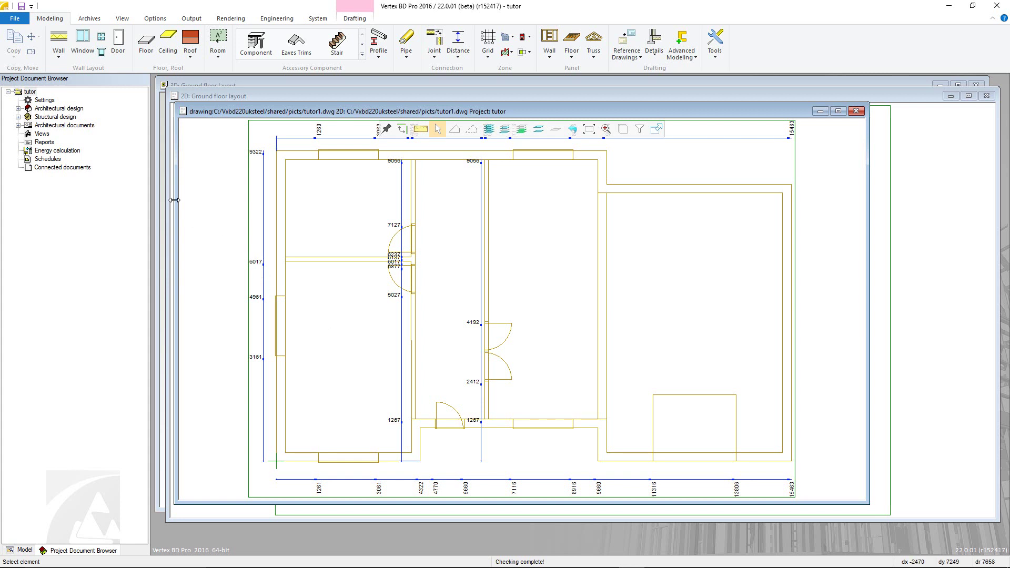
# Begin saving the imported drawing under a new location, browsing to the tutor folder in shared/projects.
pyautogui.click(4, 18)
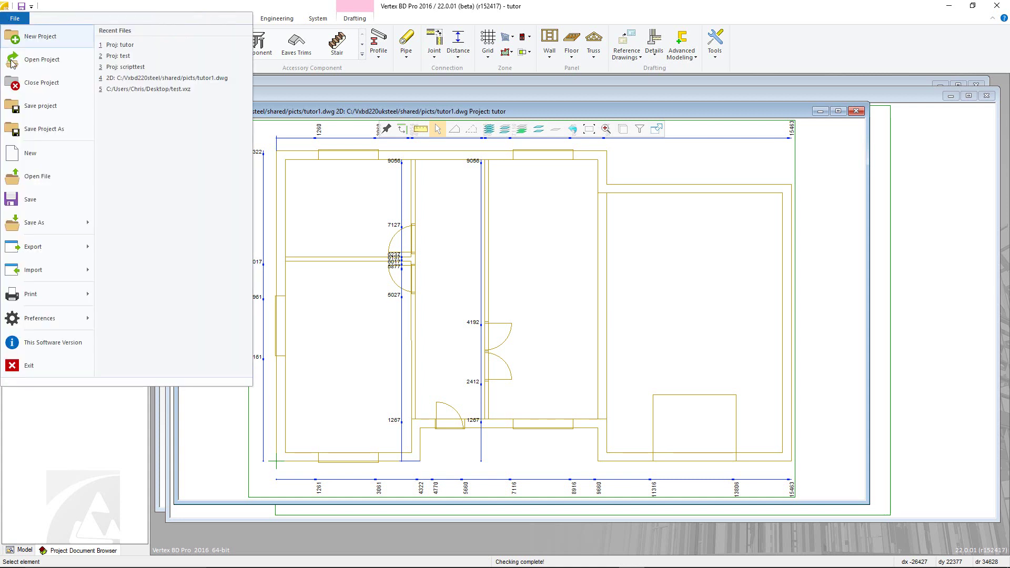
pyautogui.moveTo(39, 224)
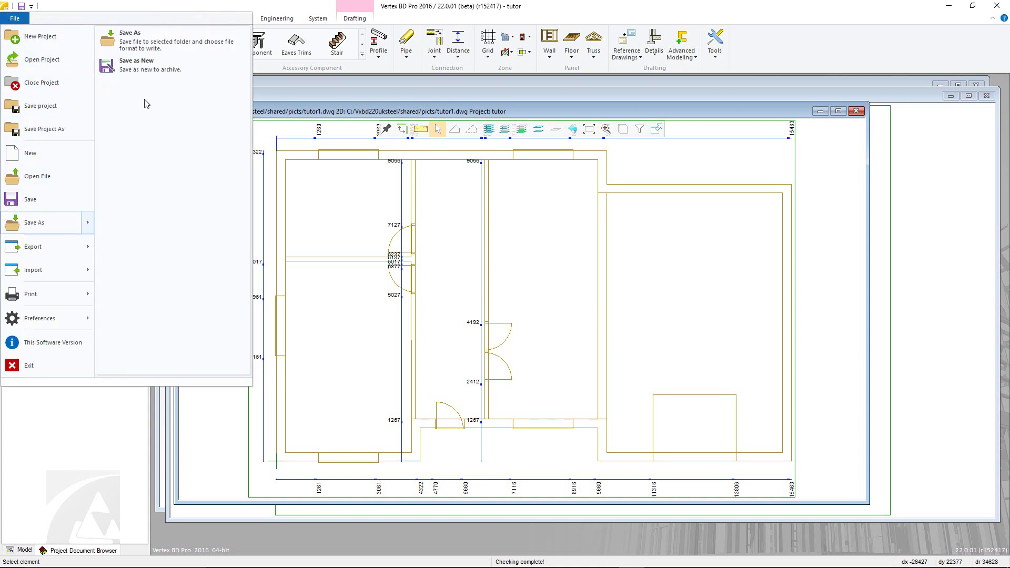
pyautogui.click(144, 50)
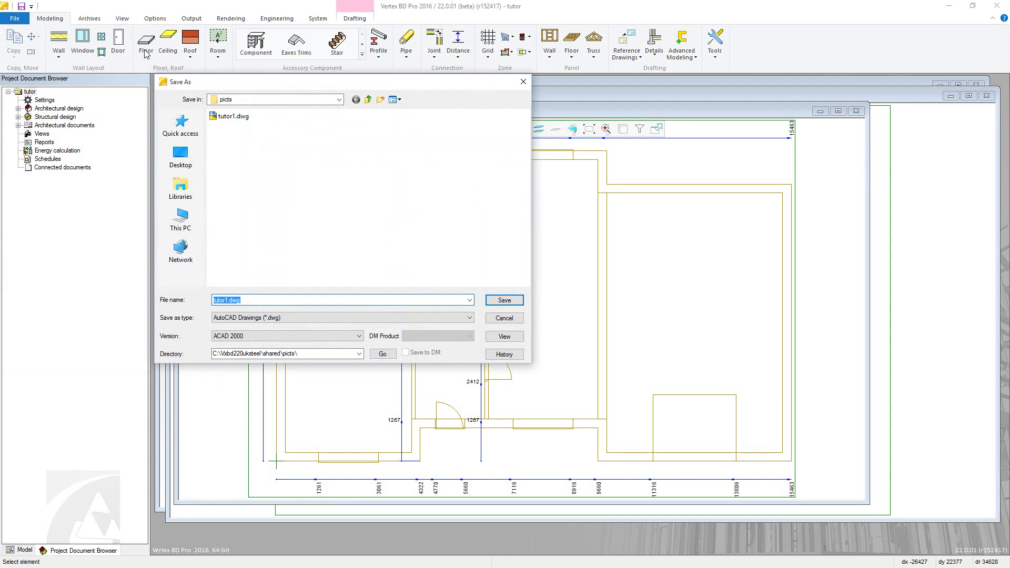
pyautogui.click(368, 99)
pyautogui.click(368, 99)
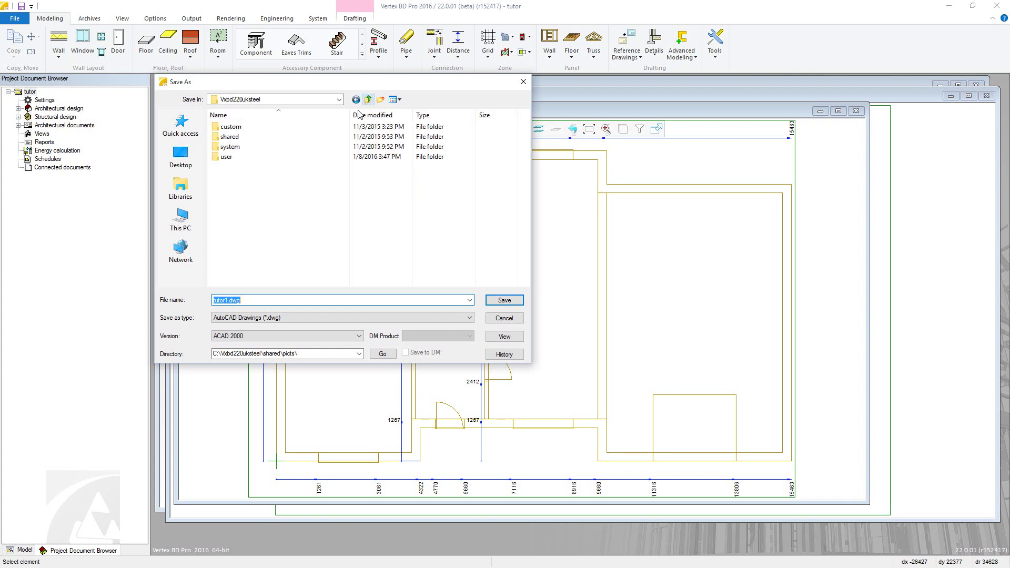
pyautogui.click(311, 139)
pyautogui.doubleClick(311, 139)
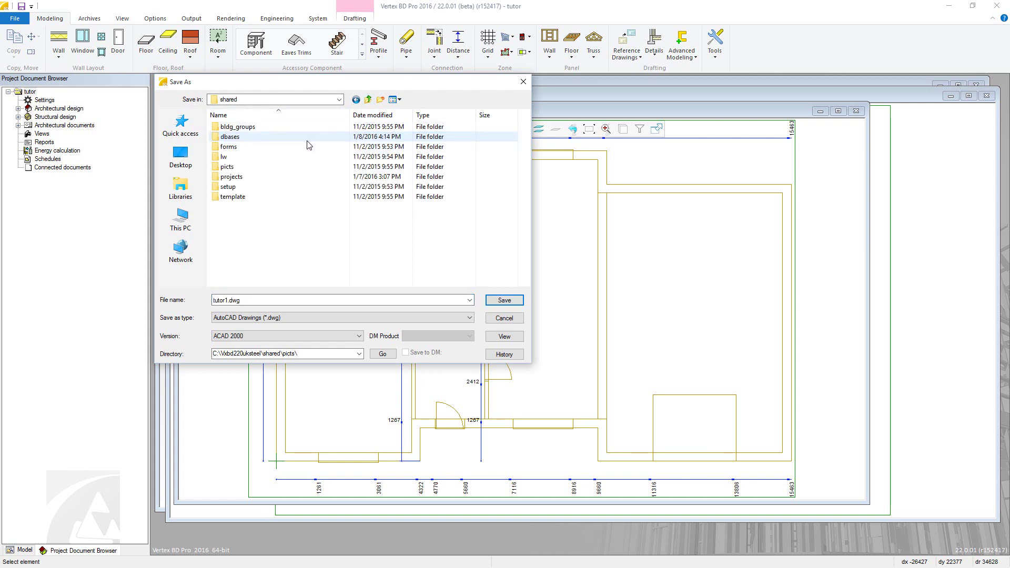
pyautogui.doubleClick(284, 181)
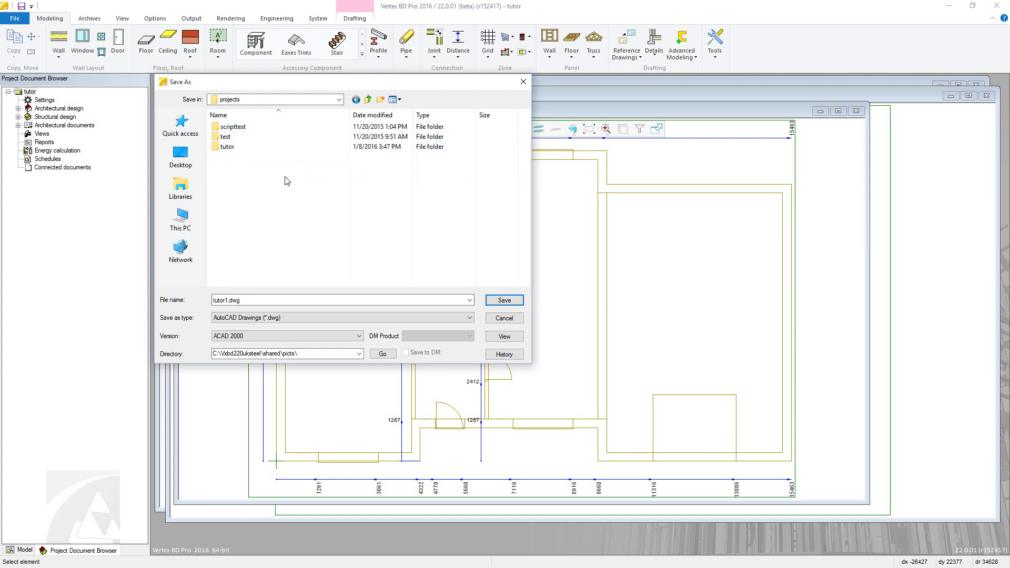
pyautogui.doubleClick(268, 148)
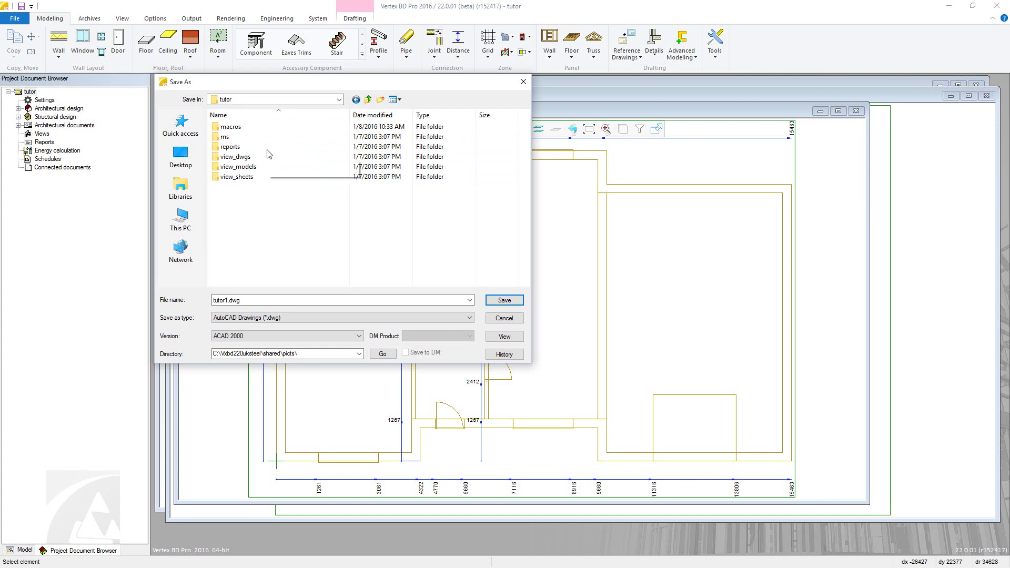
# Create a folder named ref inside the tutor project folder and open it as the save location.
pyautogui.click(380, 101)
pyautogui.write('ref')
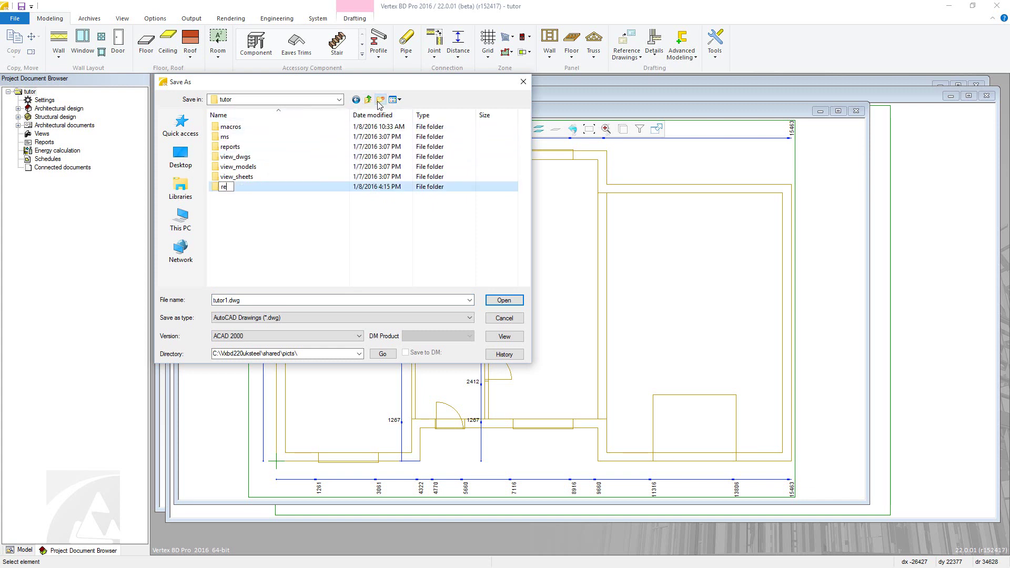
pyautogui.doubleClick(221, 188)
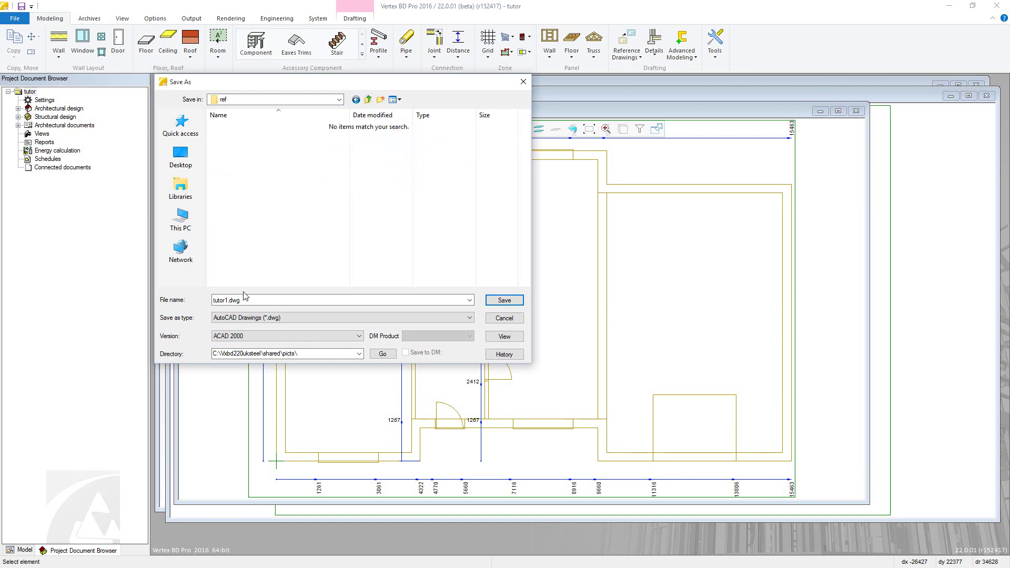
# Save the drawing as tutor1.vxp in the 2D Drawings format and close its window.
pyautogui.click(250, 319)
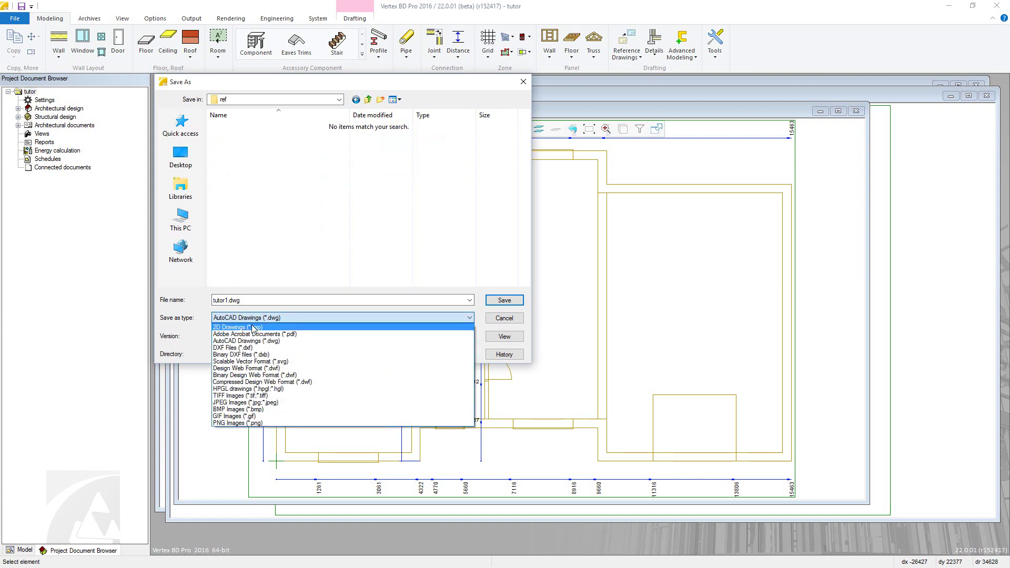
pyautogui.click(261, 328)
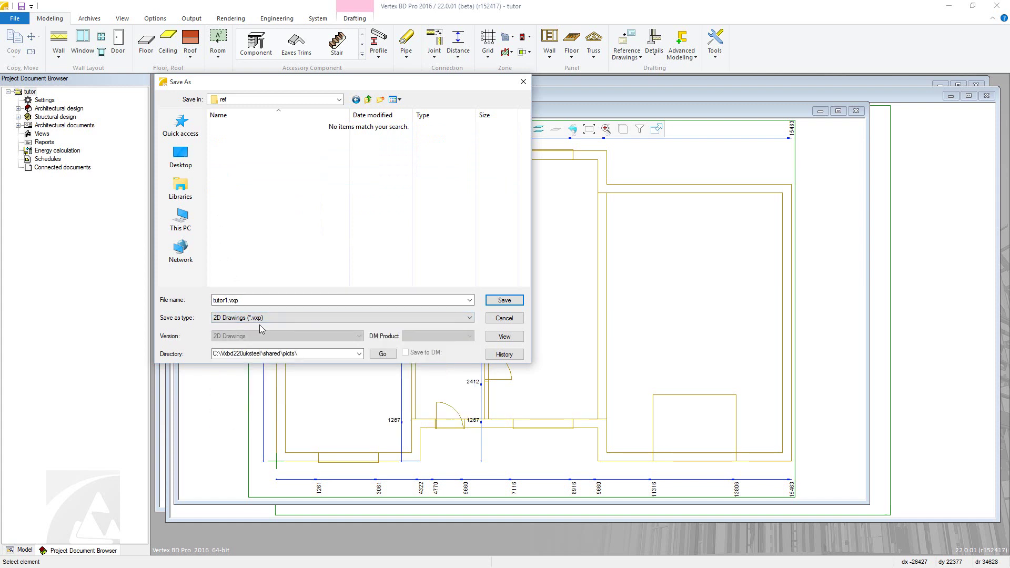
pyautogui.click(499, 303)
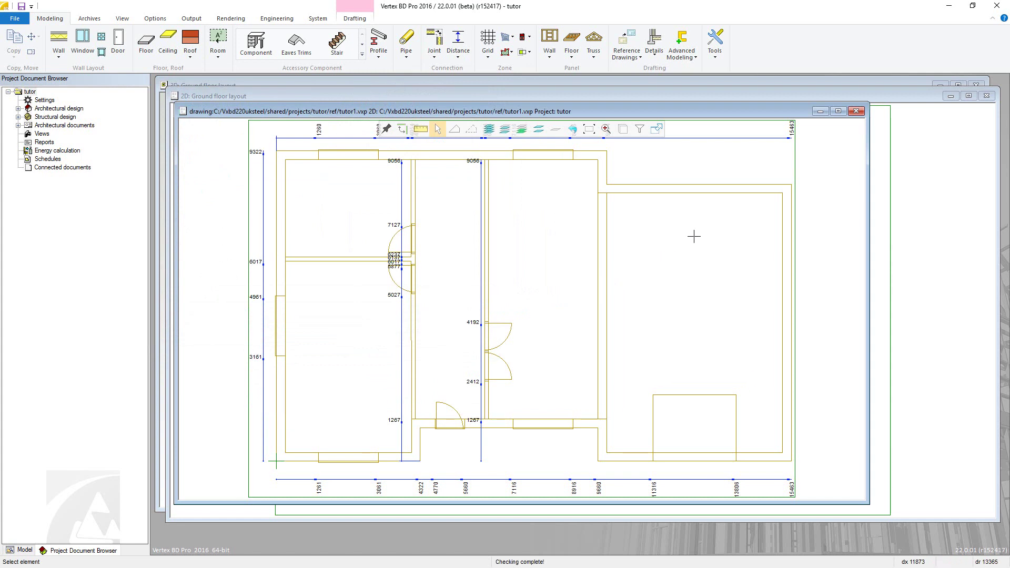
pyautogui.click(856, 112)
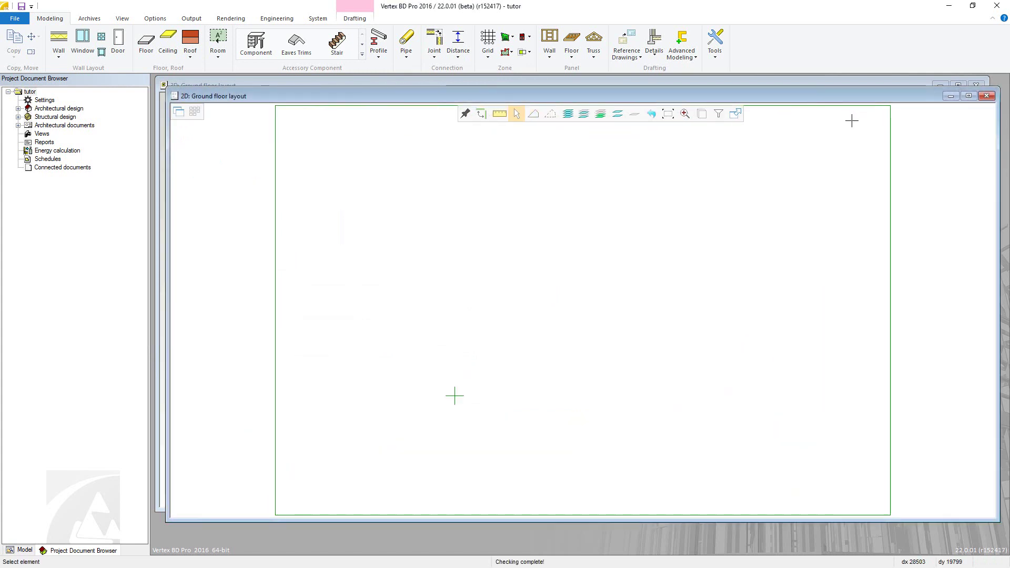
# Start adding a reference drawing to the ground floor layout and choose tutor1.vxp from the ref folder as its file.
pyautogui.click(628, 60)
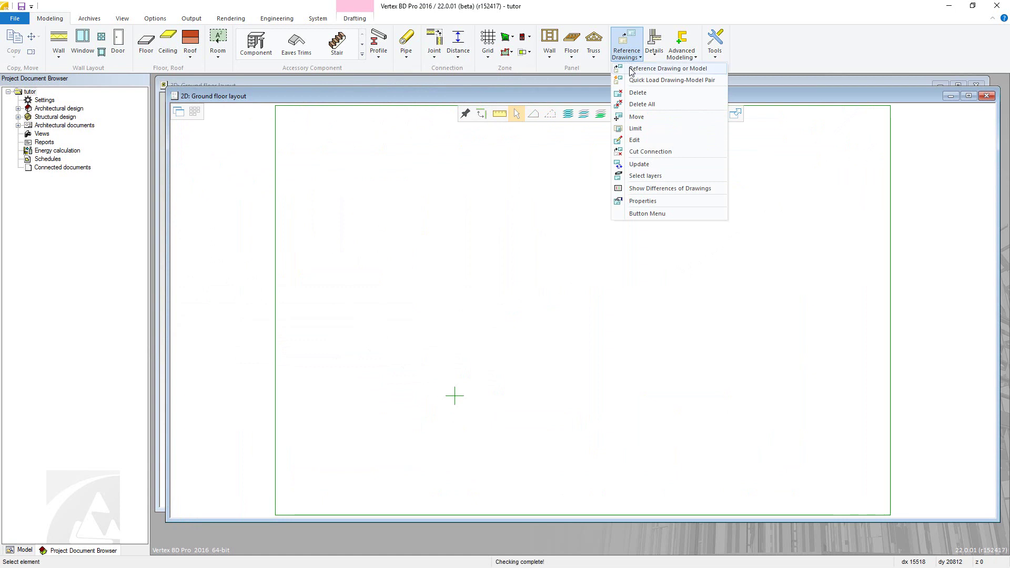
pyautogui.click(632, 72)
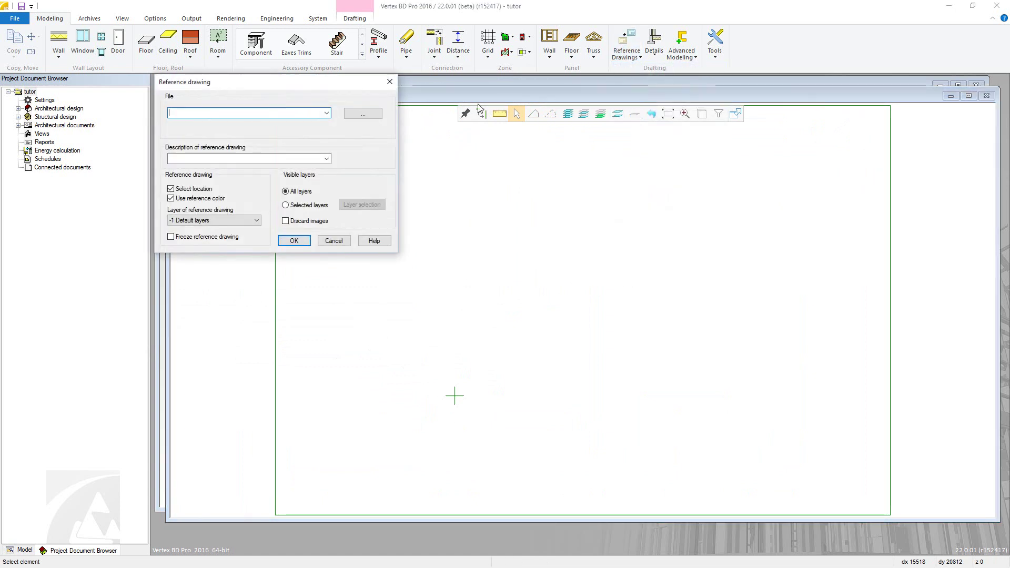
pyautogui.click(364, 114)
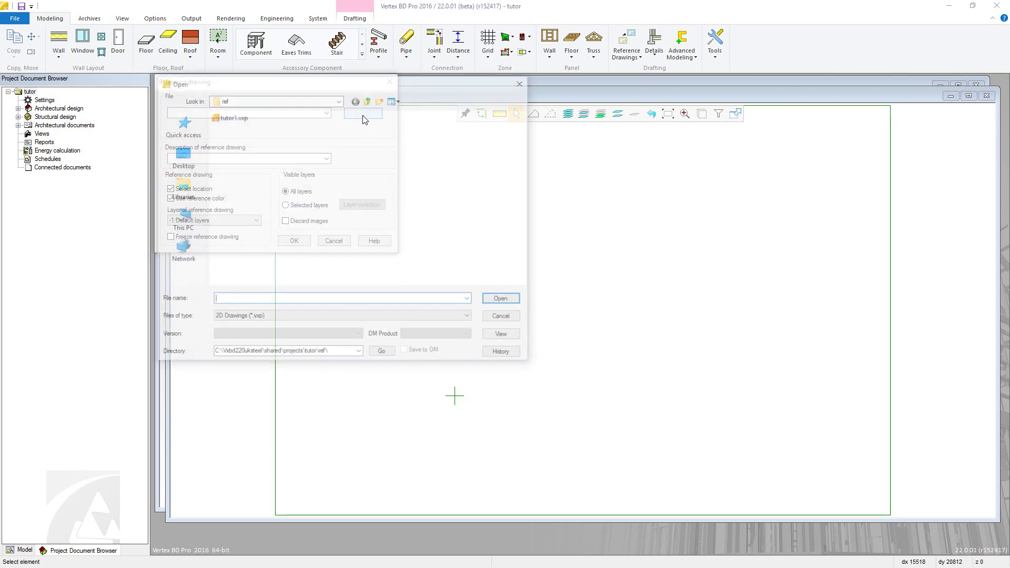
pyautogui.click(238, 117)
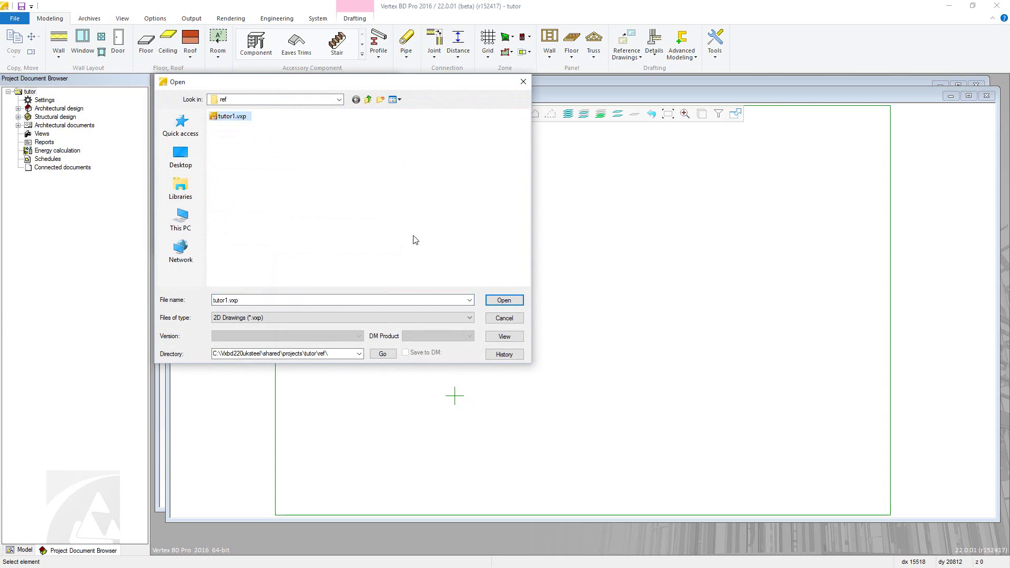
pyautogui.click(503, 301)
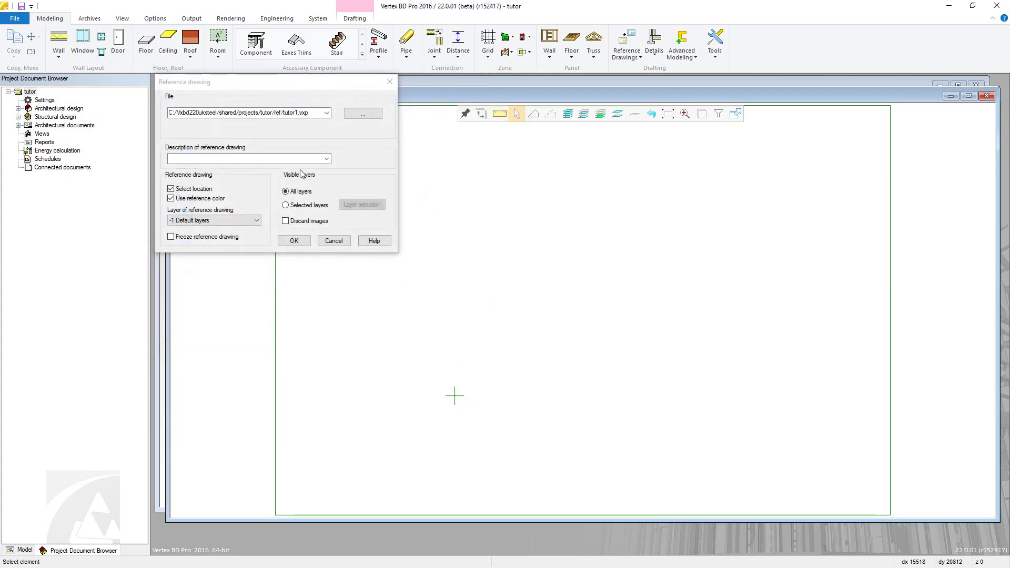
# Accept the reference drawing settings with no description, the default layers option and all layers visible.
pyautogui.click(289, 159)
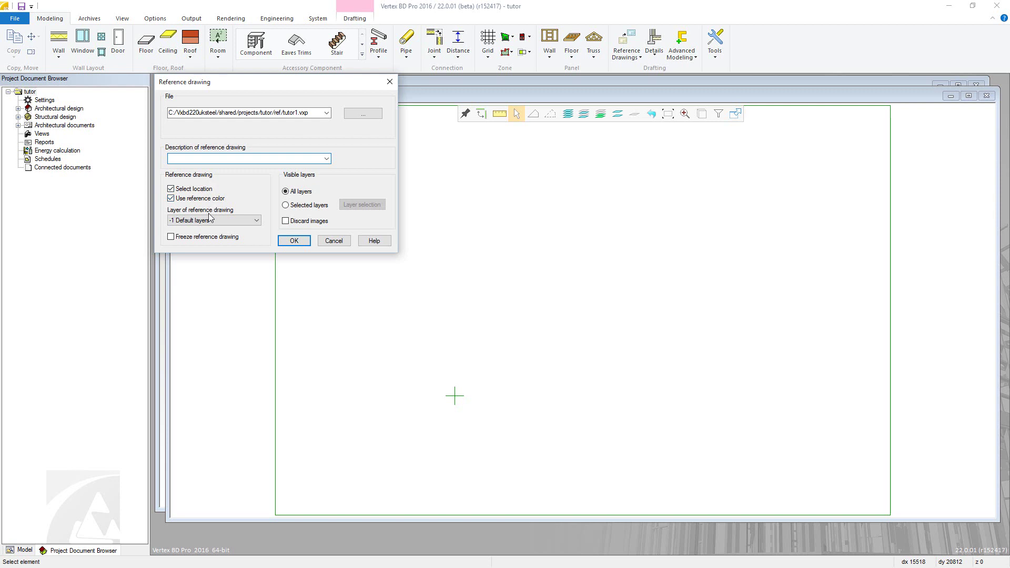
pyautogui.click(210, 221)
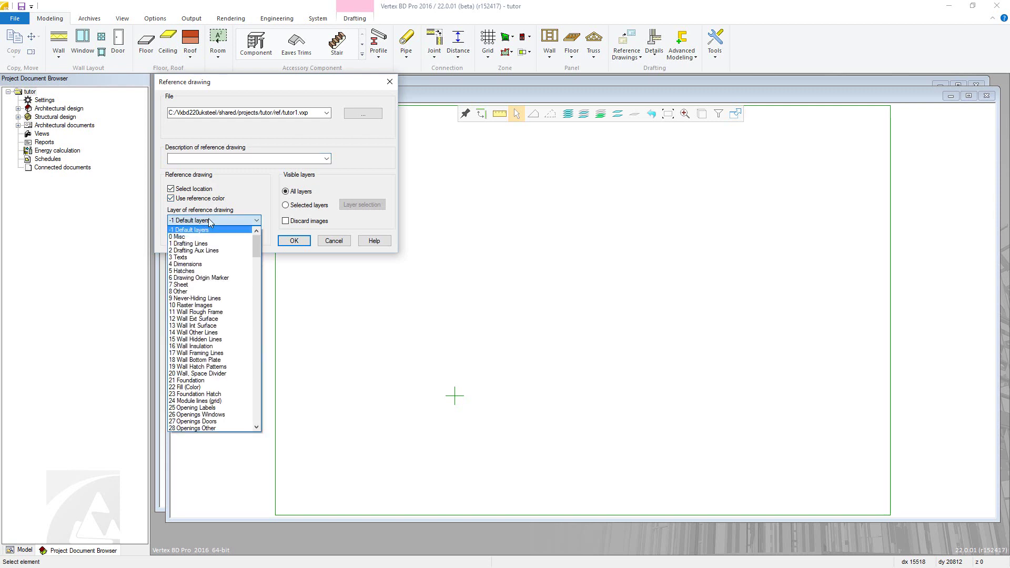
pyautogui.click(210, 221)
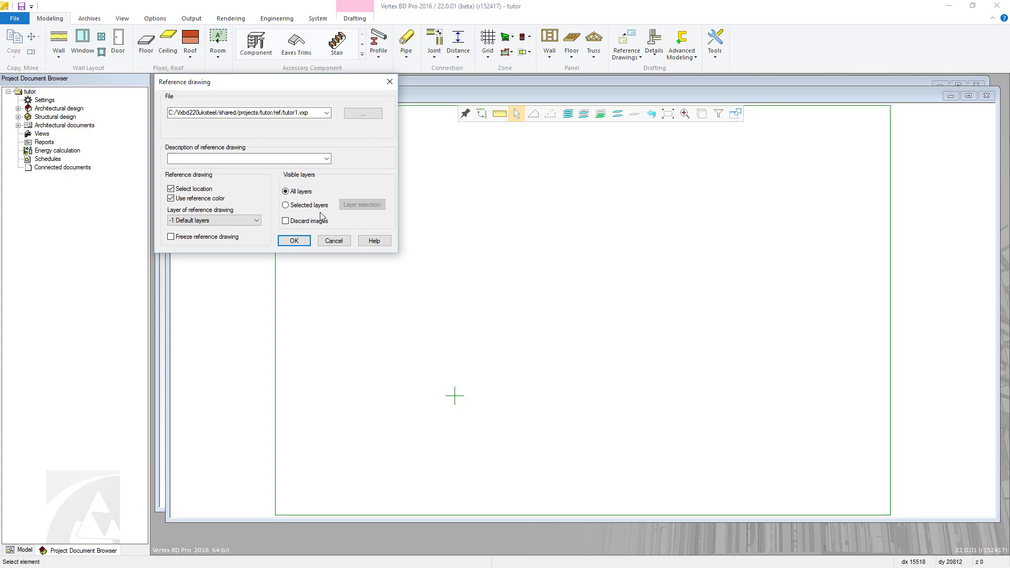
pyautogui.click(304, 239)
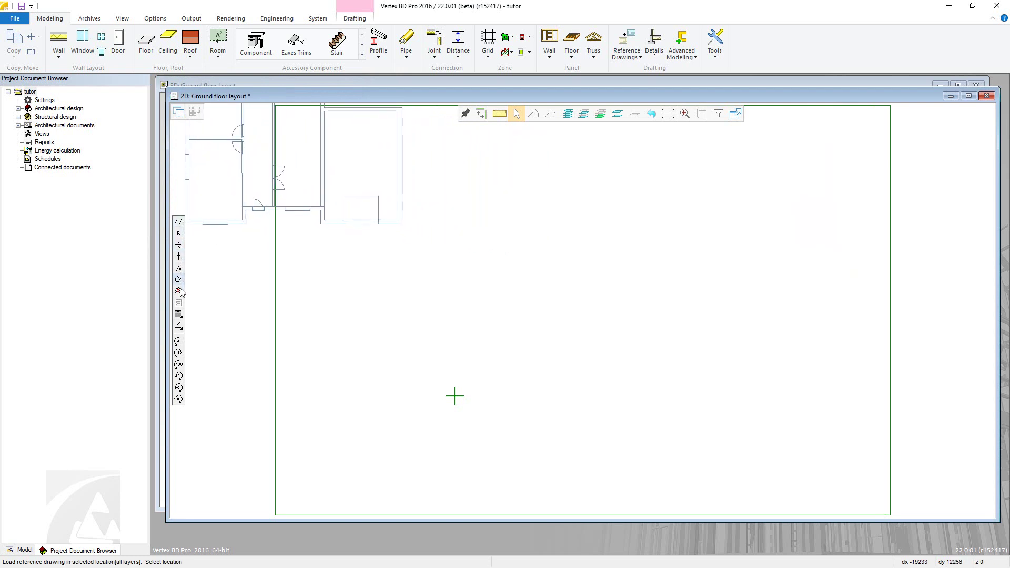
# Set the reference drawing's scale to 1:1 and place its lower-left corner on the ground floor layout's origin.
pyautogui.click(178, 233)
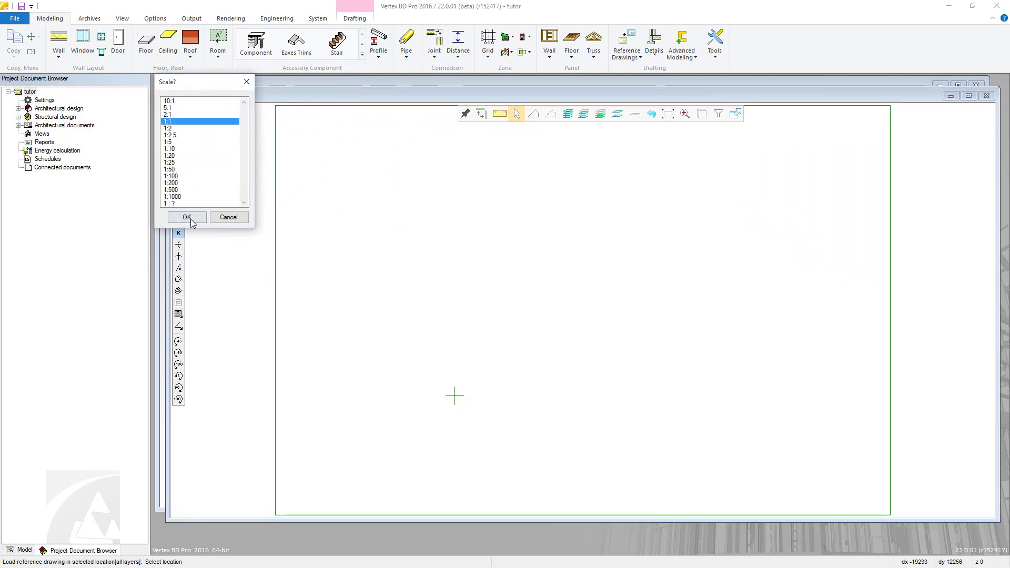
pyautogui.click(188, 218)
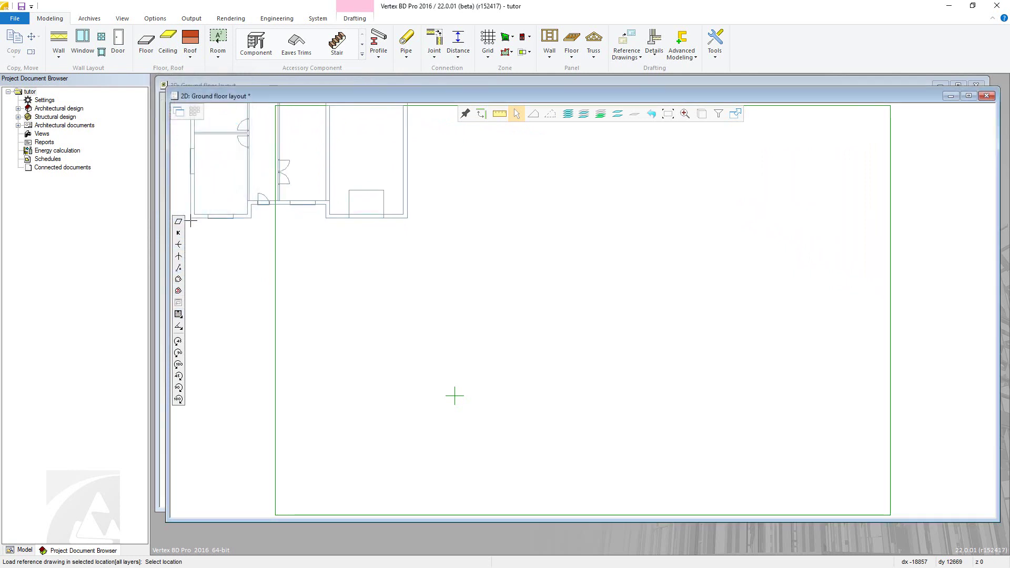
pyautogui.click(179, 353)
pyautogui.click(179, 354)
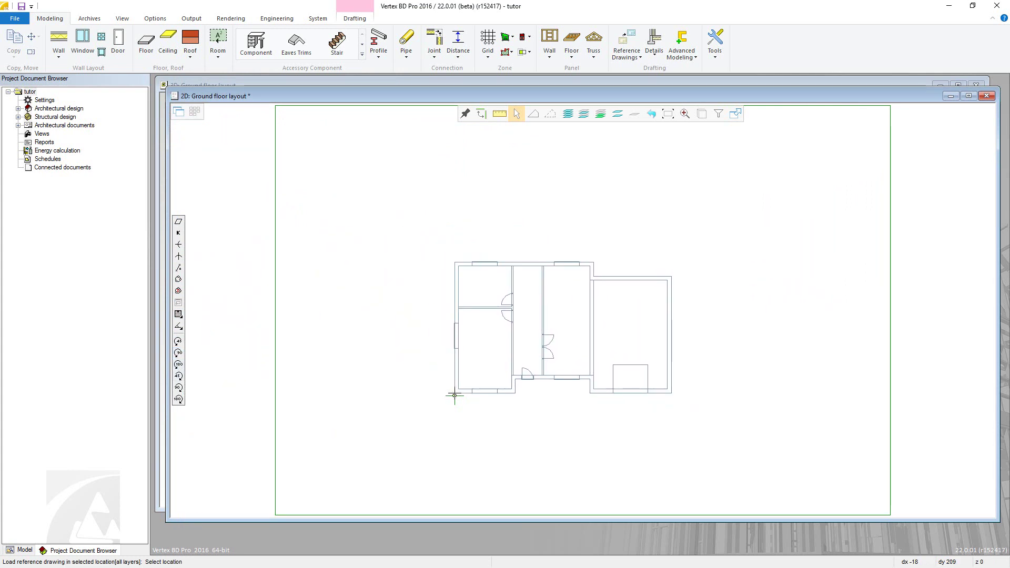
pyautogui.click(454, 395)
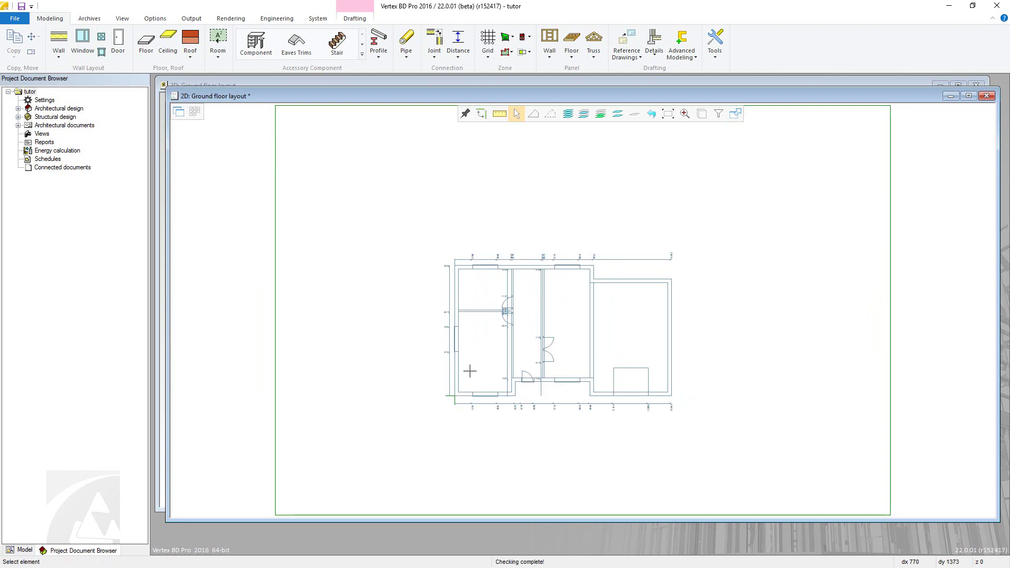
# Move the reference drawing by its lower-left corner and put it back on the layout's origin.
pyautogui.click(626, 56)
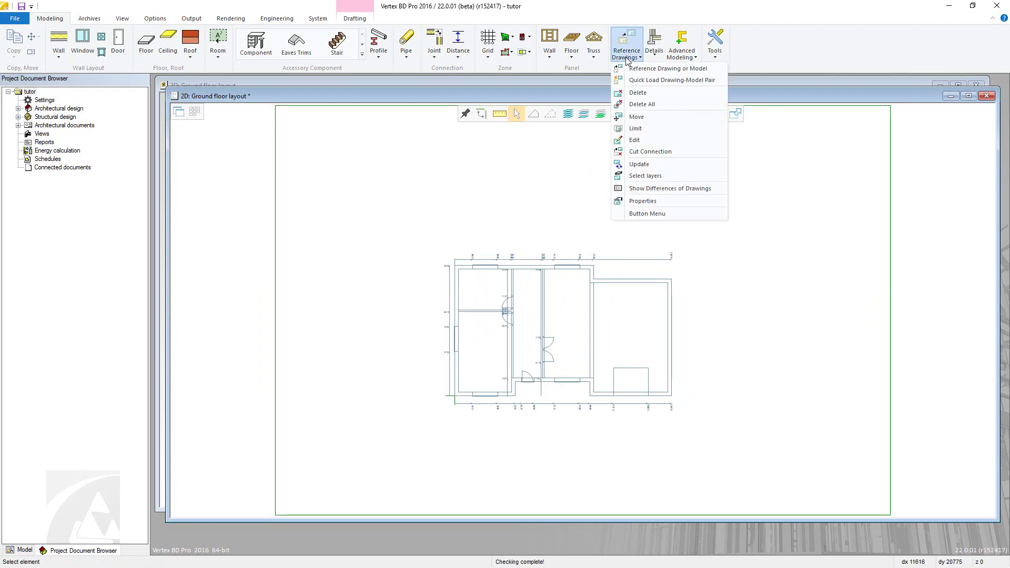
pyautogui.click(636, 117)
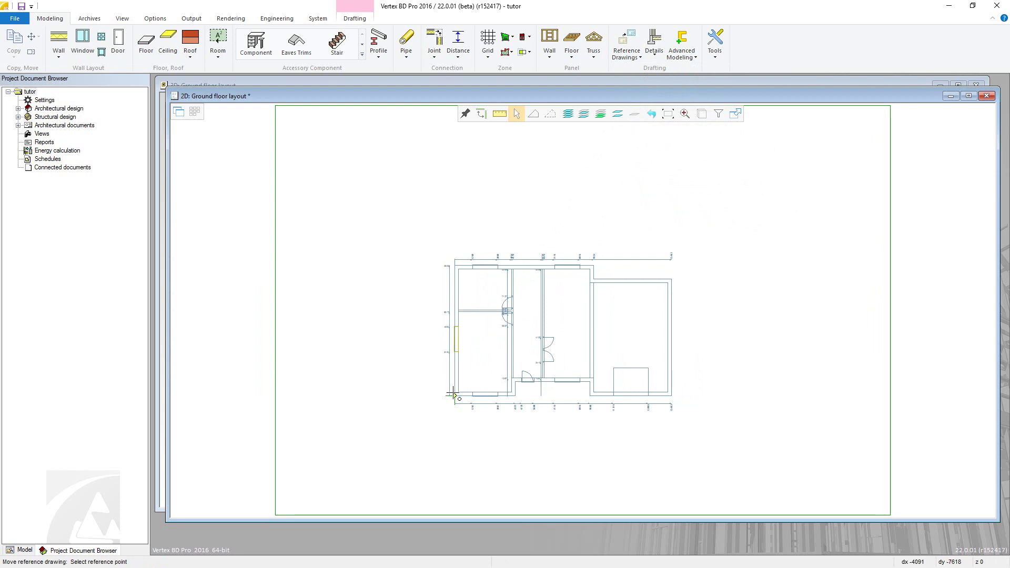
pyautogui.click(453, 394)
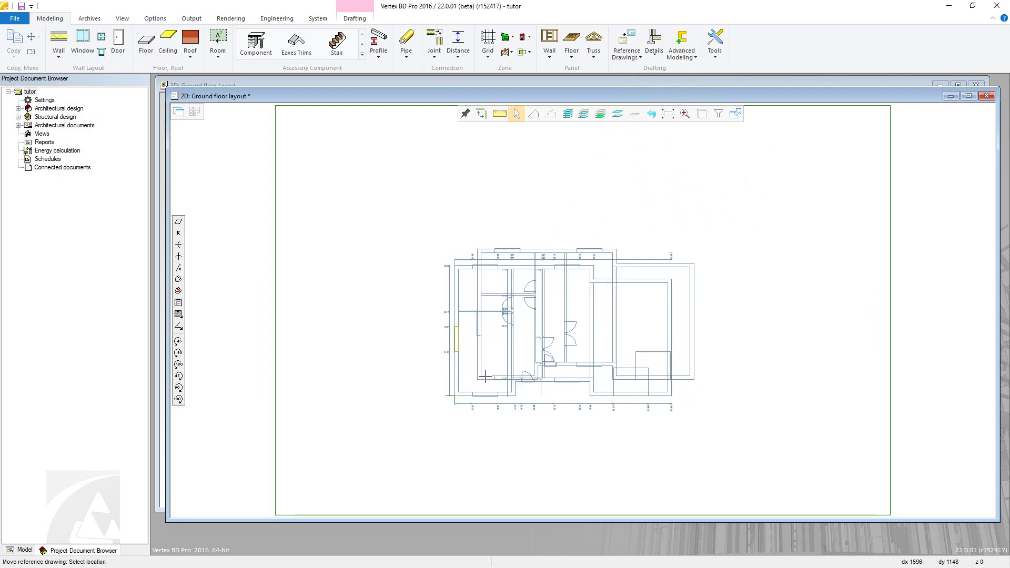
pyautogui.click(453, 394)
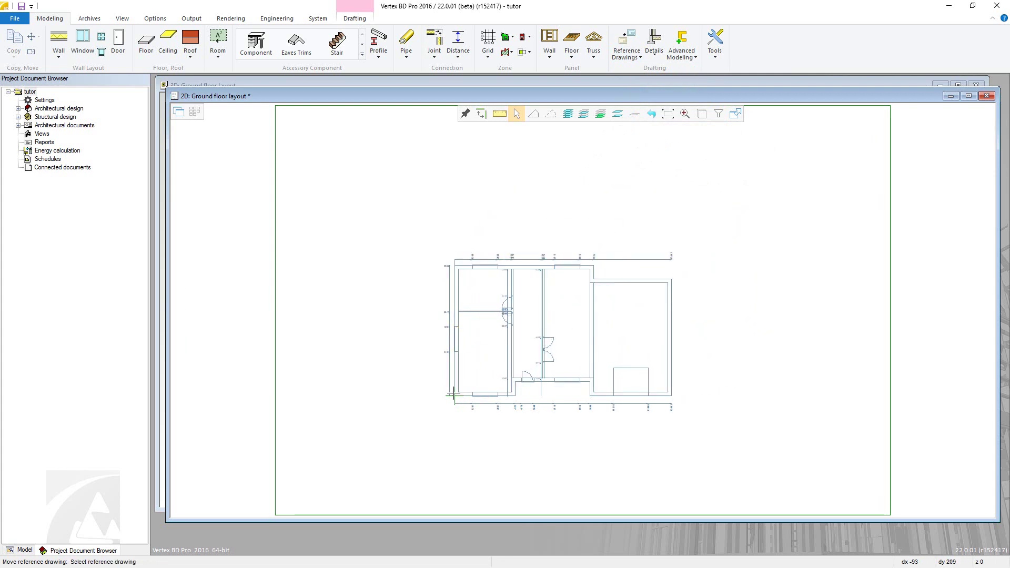